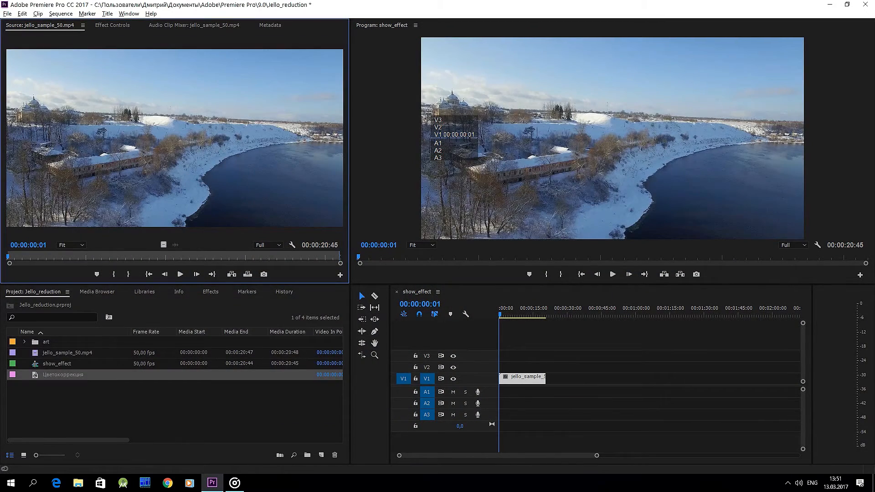
- Apply the Warp Stabilizer effect from the Distort video effects to the jello_sample_50.mp4 clip on V1 and show its effect settings
click(211, 291)
click(7, 353)
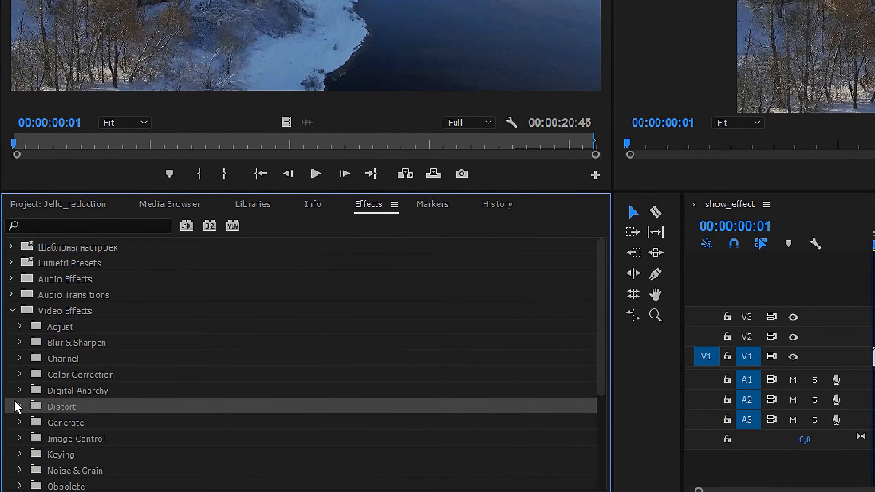
click(19, 408)
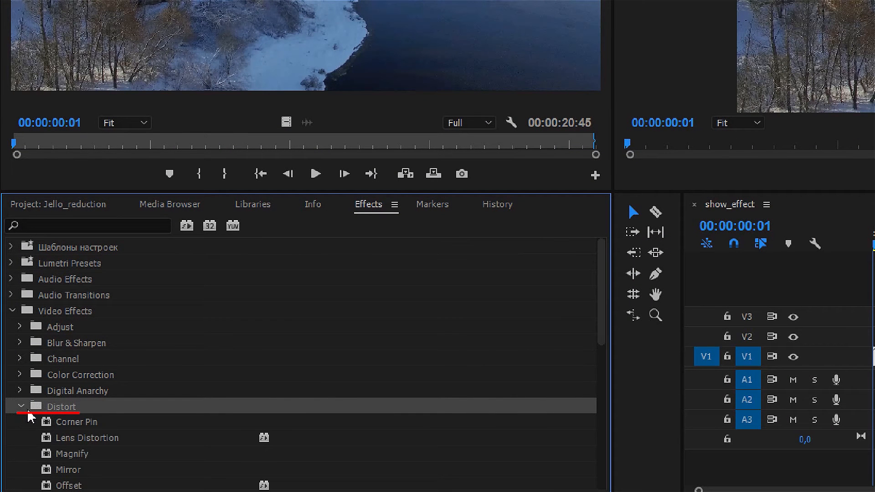
scroll(28, 414, down, 3)
scroll(28, 416, down, 3)
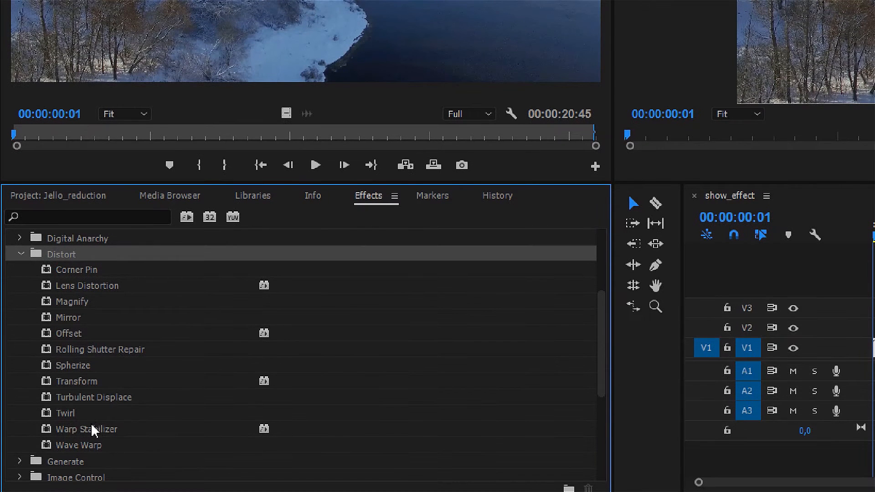
click(91, 428)
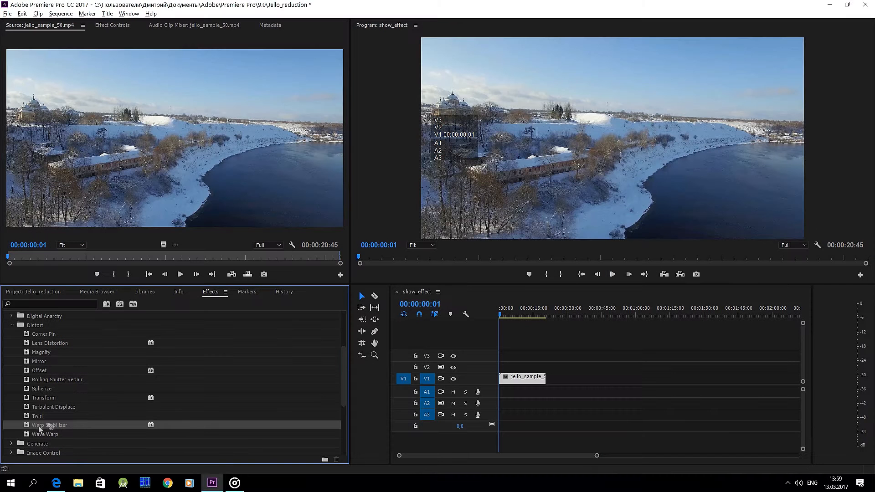
drag(91, 427, 798, 396)
drag(456, 405, 521, 385)
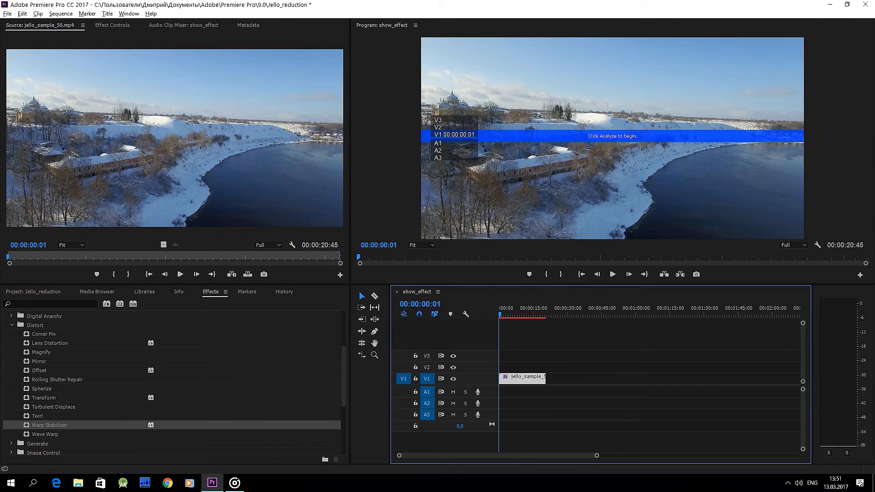
click(112, 25)
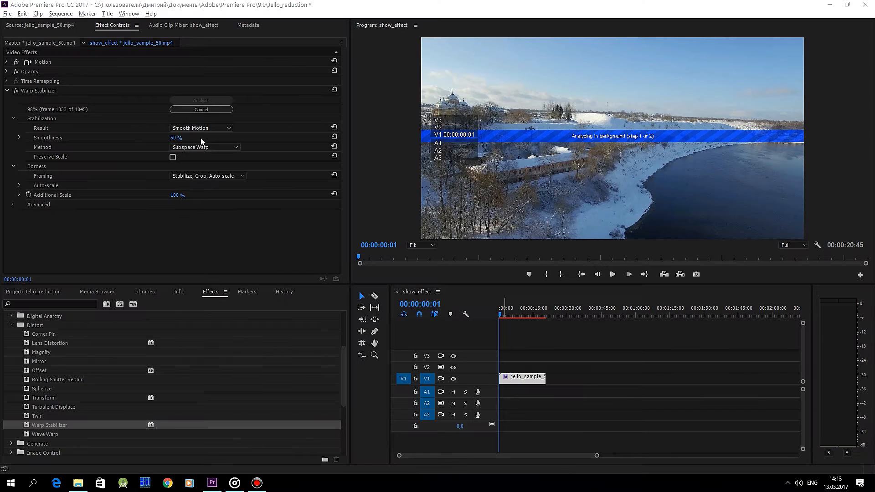
- Try a Warp Stabilizer Smoothness of 55% and set it back to 50%
click(182, 136)
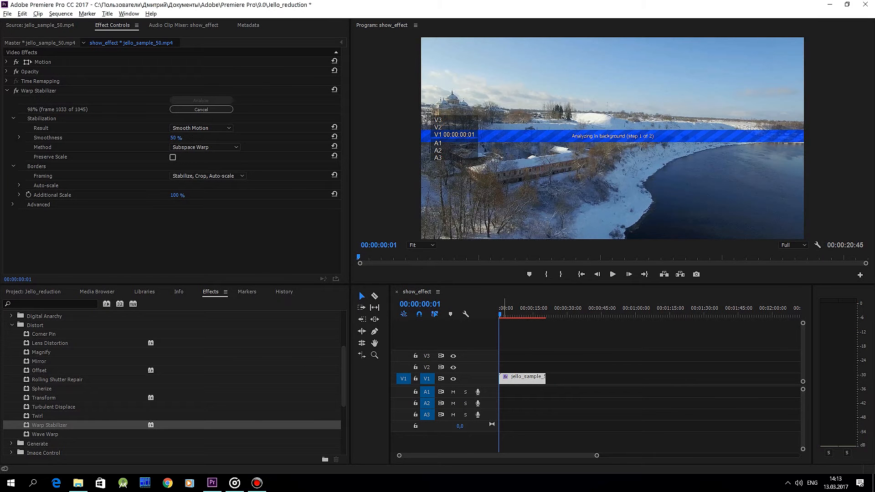
click(182, 137)
text(55)
key(Return)
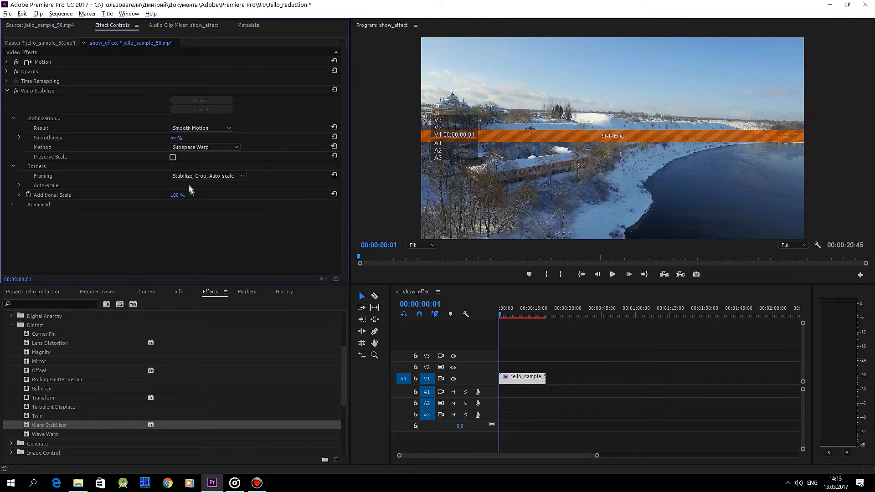
click(180, 137)
text(5)
key(Return)
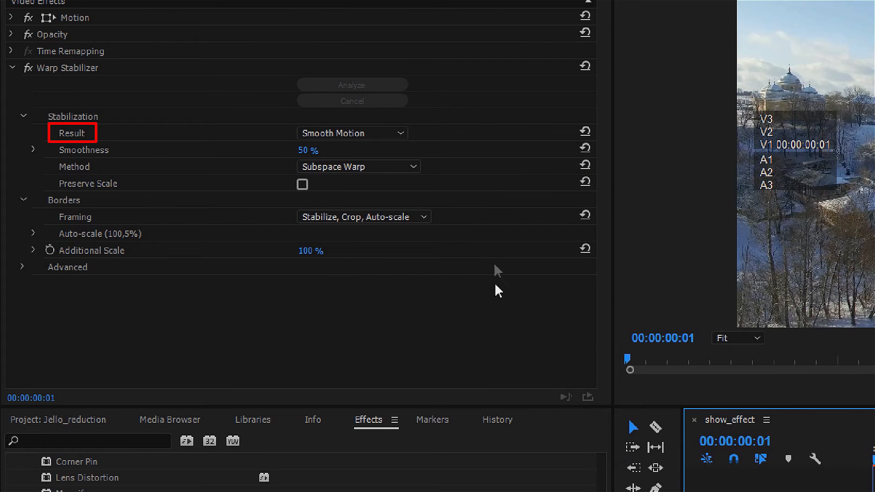
click(403, 135)
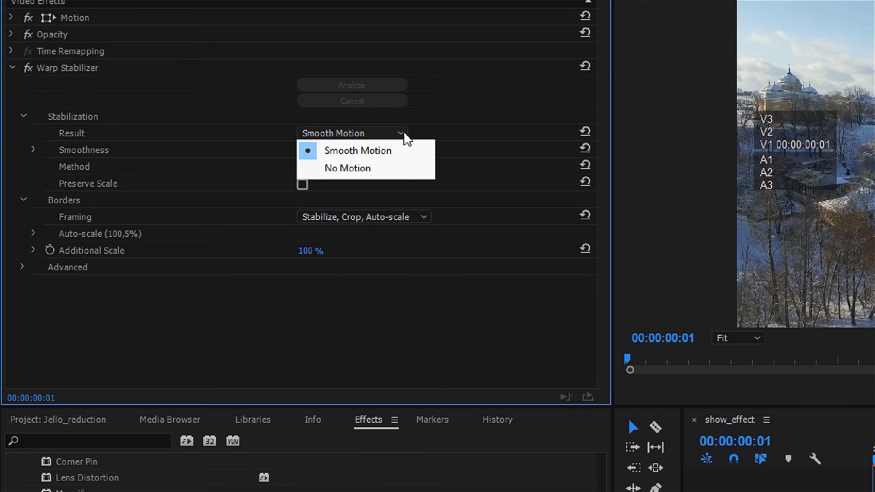
click(404, 133)
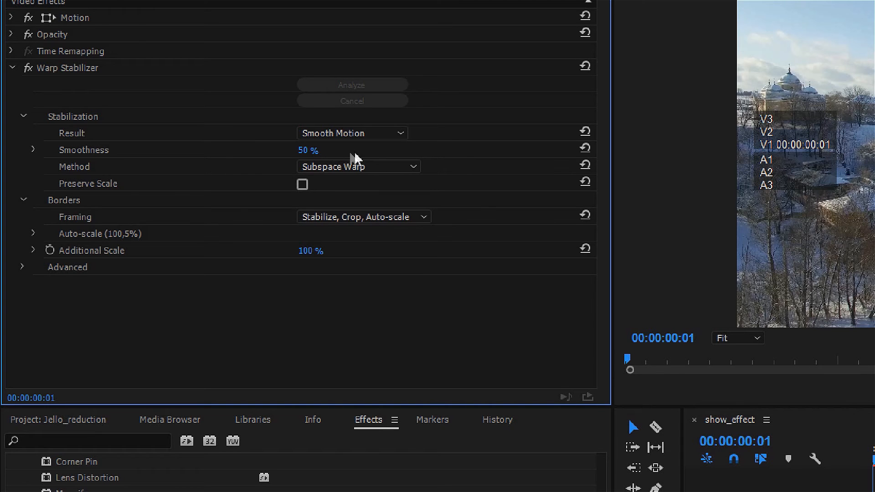
click(414, 168)
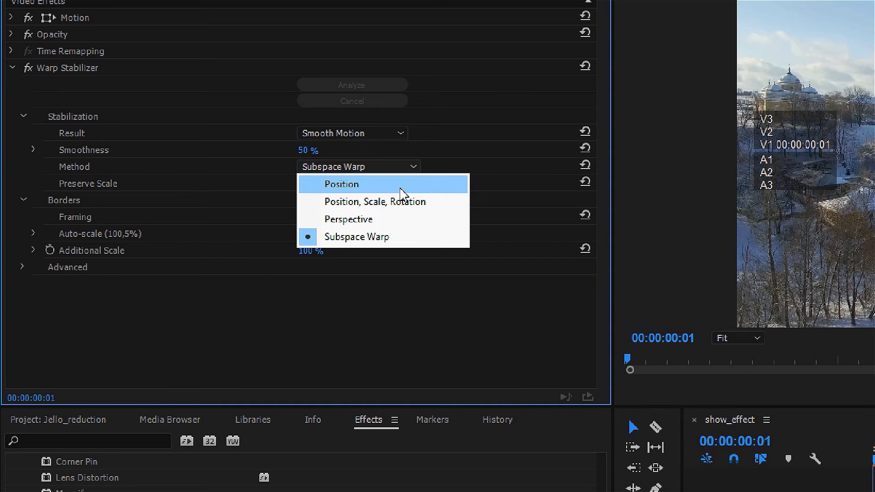
click(445, 155)
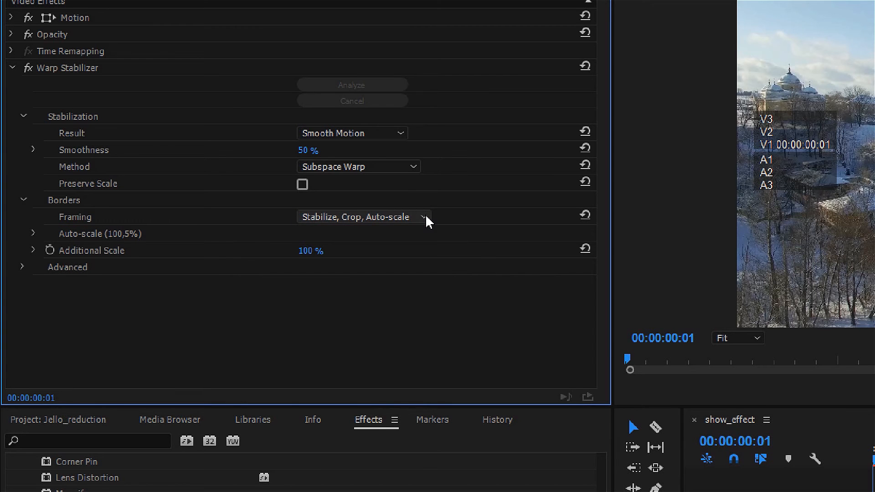
- Try the Stabilize Only framing for the Warp Stabilizer and restore Stabilize, Crop, Auto-scale
click(427, 220)
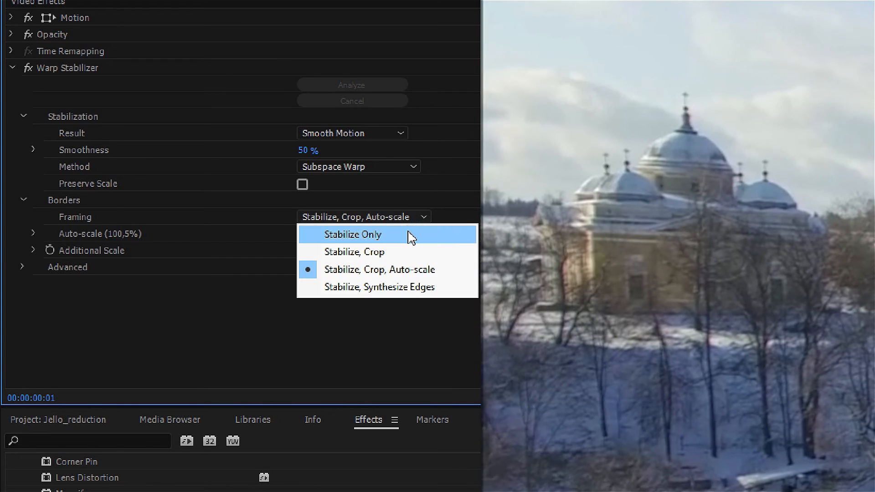
click(409, 235)
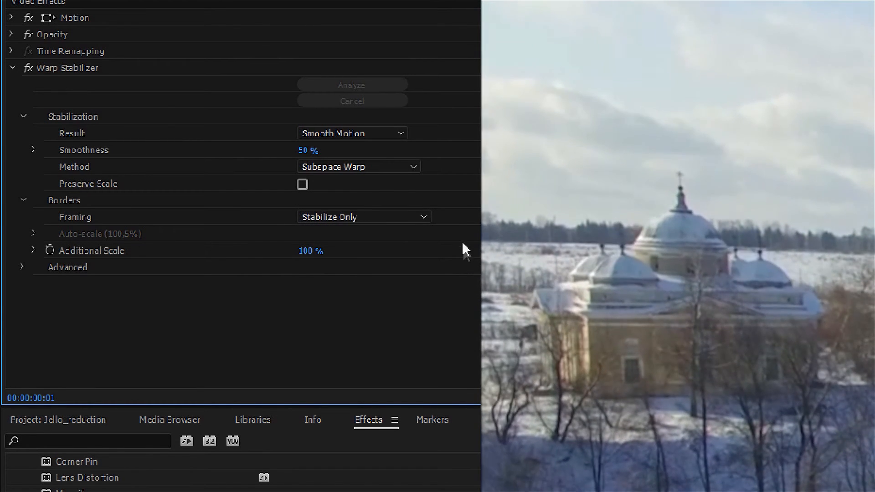
click(425, 218)
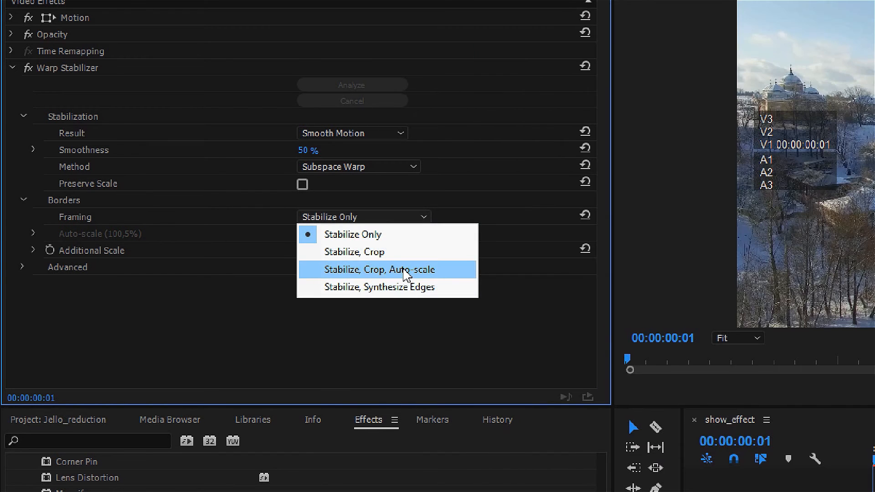
click(404, 270)
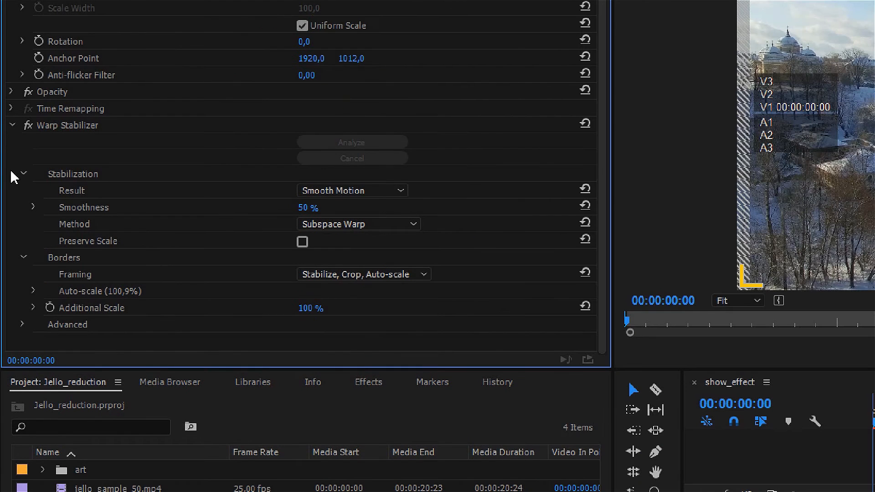
- Try a Warp Stabilizer Smoothness of 100% and settle on 70%
click(318, 203)
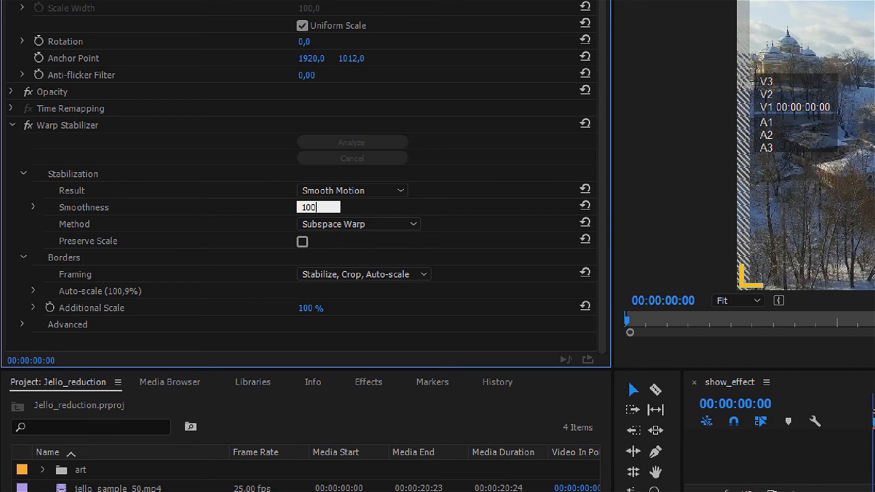
key(Return)
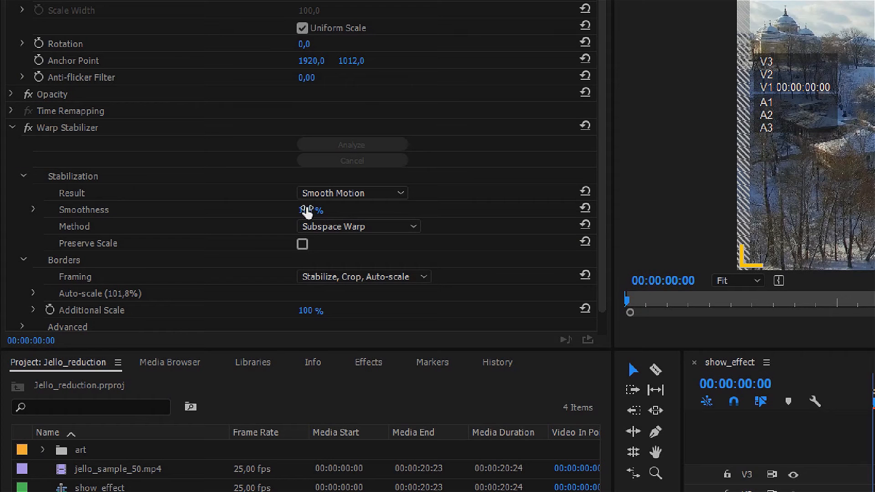
click(315, 146)
text(70)
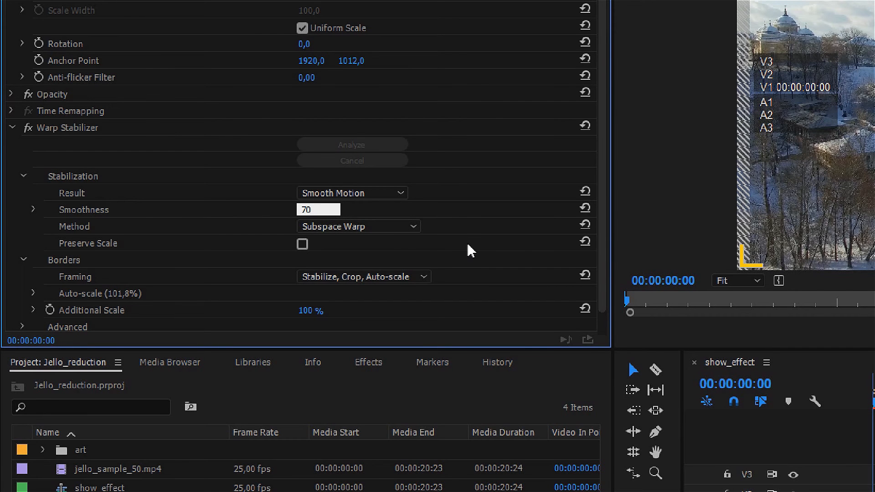
click(437, 207)
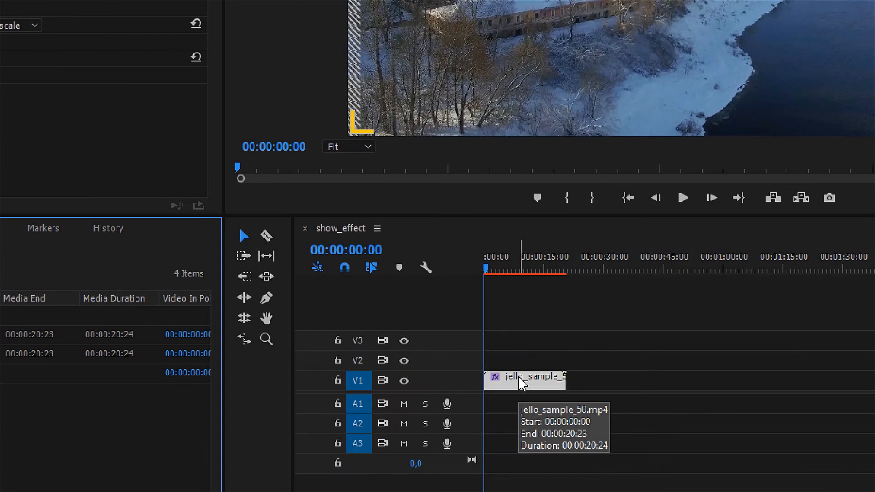
- Try to change the playback speed of the stabilized jello_sample_50.mp4 clip directly through Speed/Duration
right_click(523, 384)
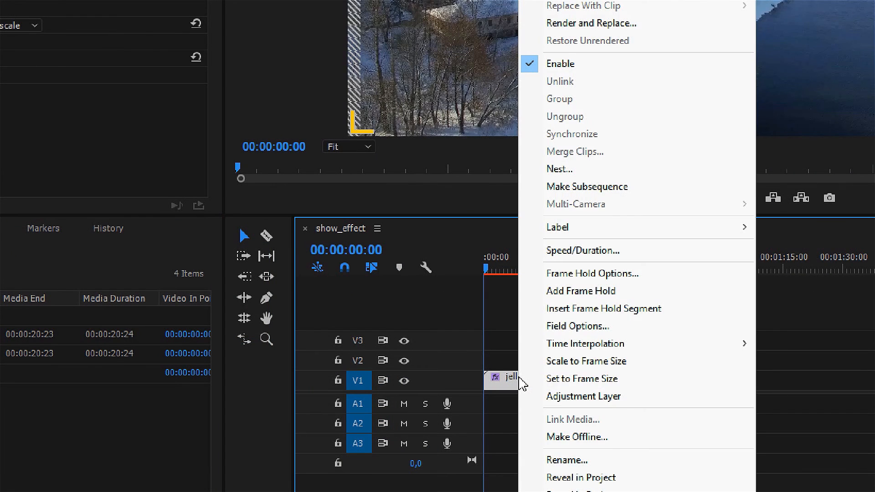
click(553, 250)
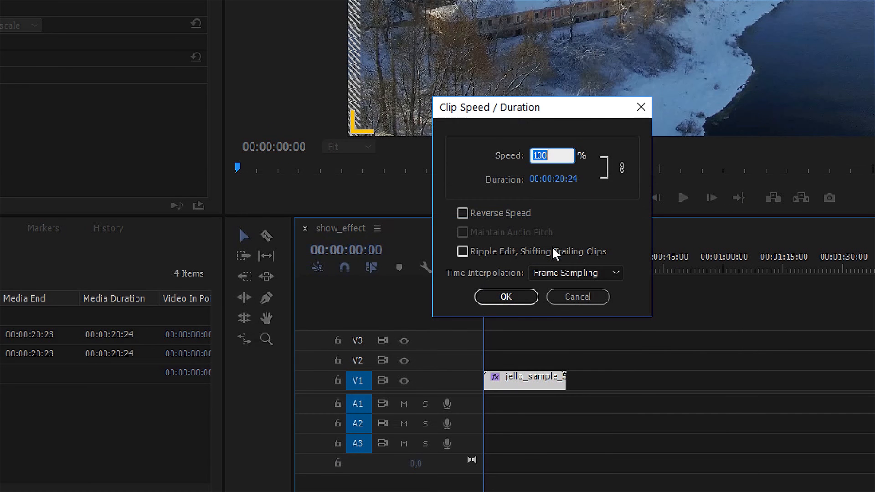
text(1)
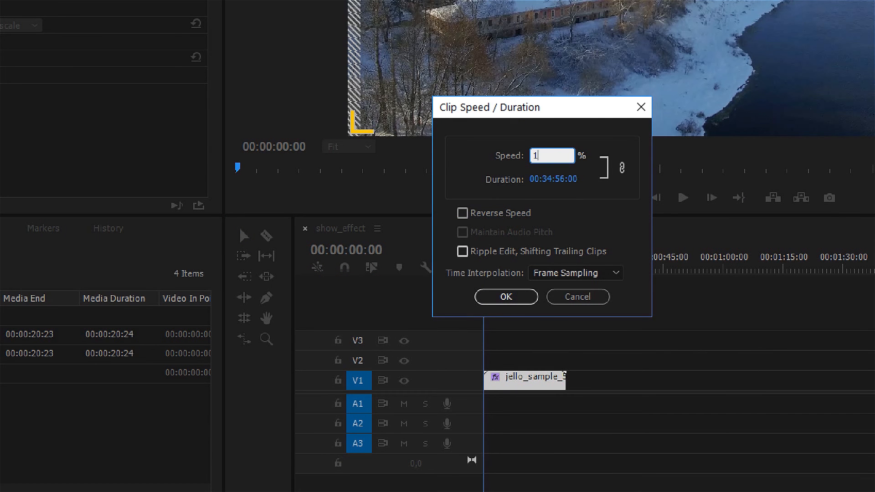
click(506, 297)
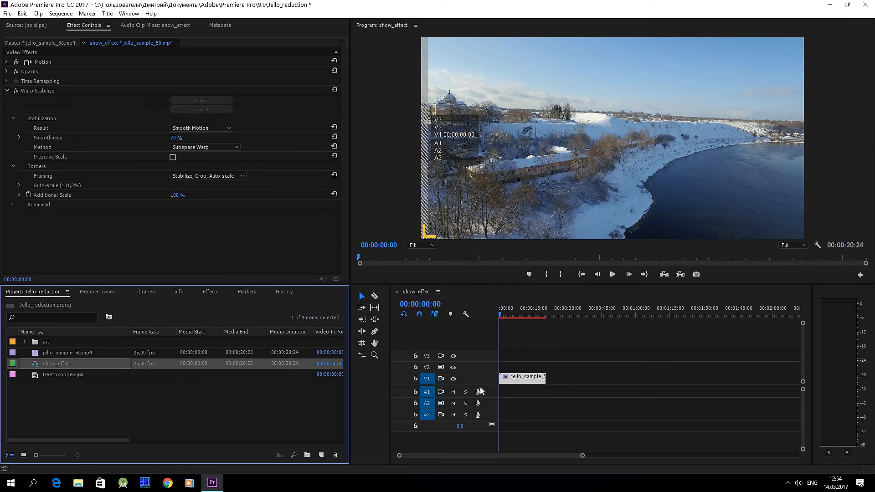
- Nest the stabilized clip on V1 into a new sequence, accepting the suggested name
right_click(522, 384)
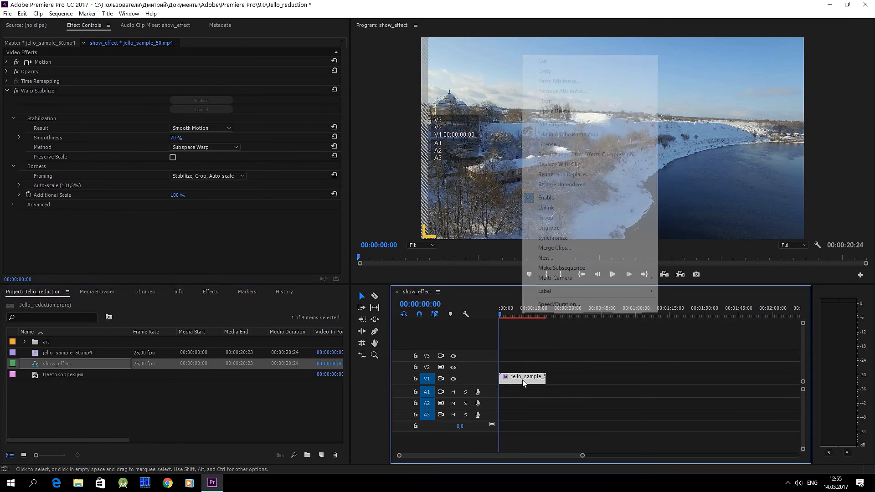
click(546, 258)
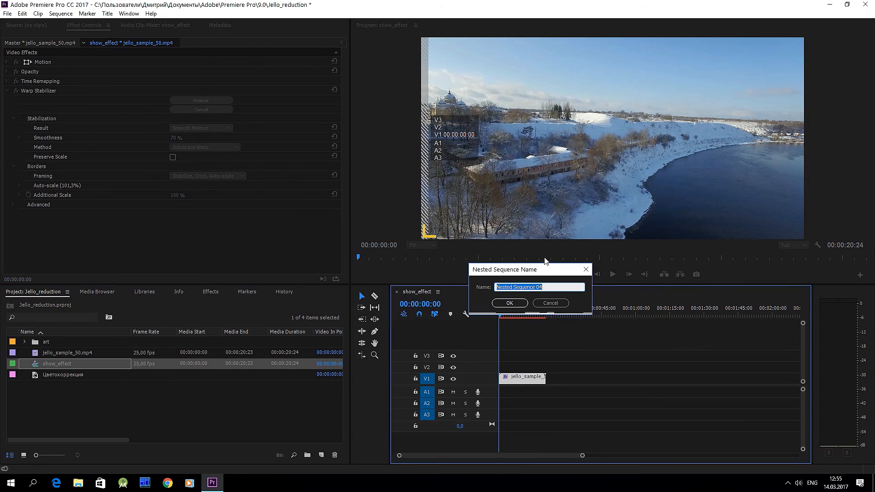
click(510, 303)
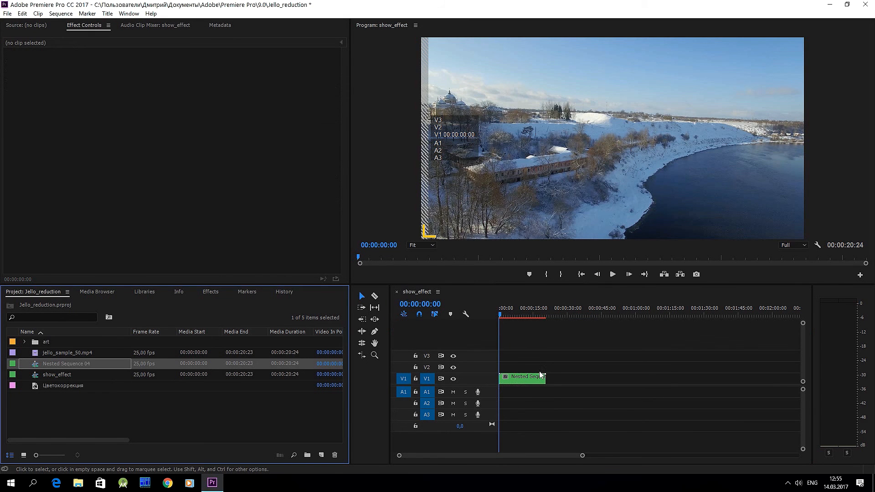
- Set the speed of the nested sequence on V1 to 150%, keeping Frame Sampling as time interpolation
click(523, 380)
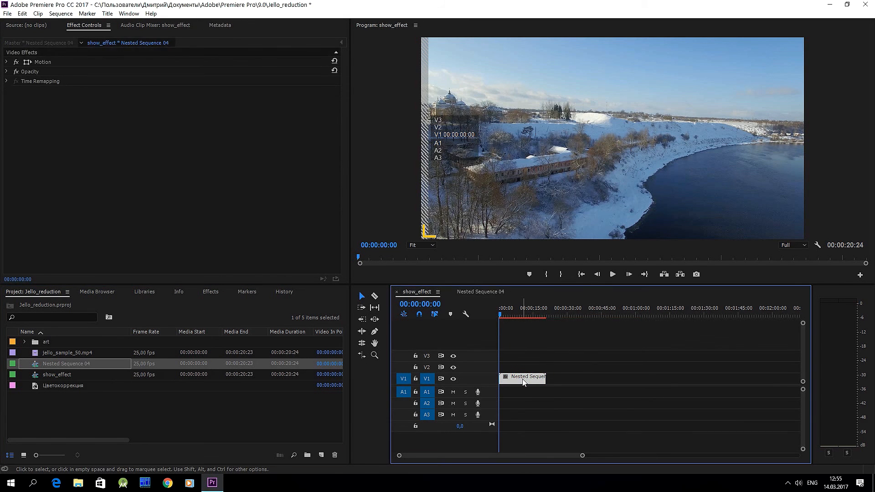
right_click(523, 380)
click(564, 304)
text(150)
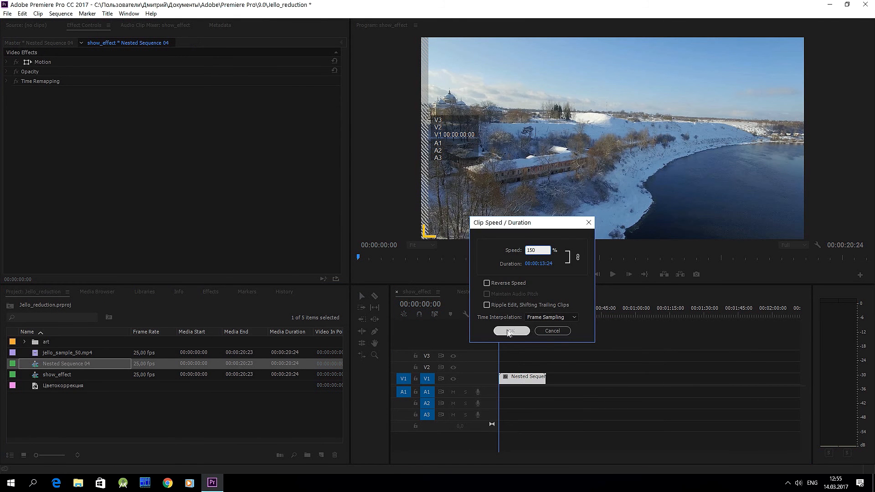
click(507, 330)
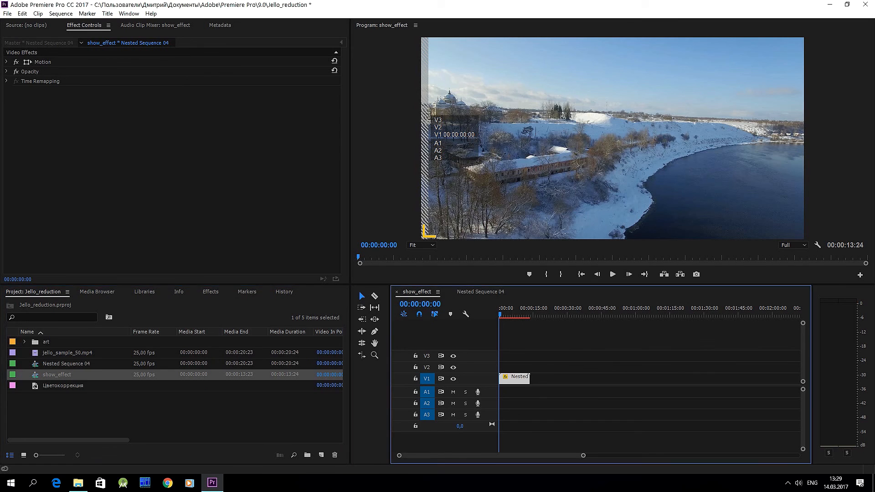
- Set the nested sequence's motion Rotation to -1° and its Scale to 103
click(6, 62)
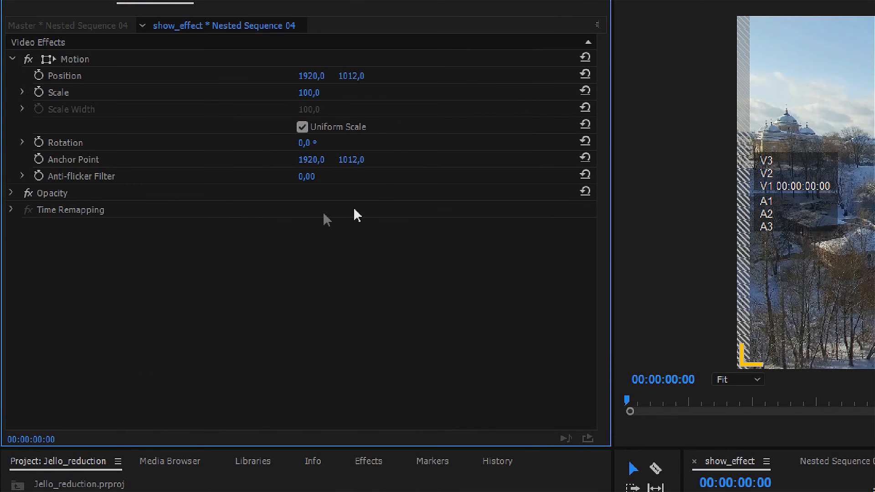
click(304, 142)
text(-1)
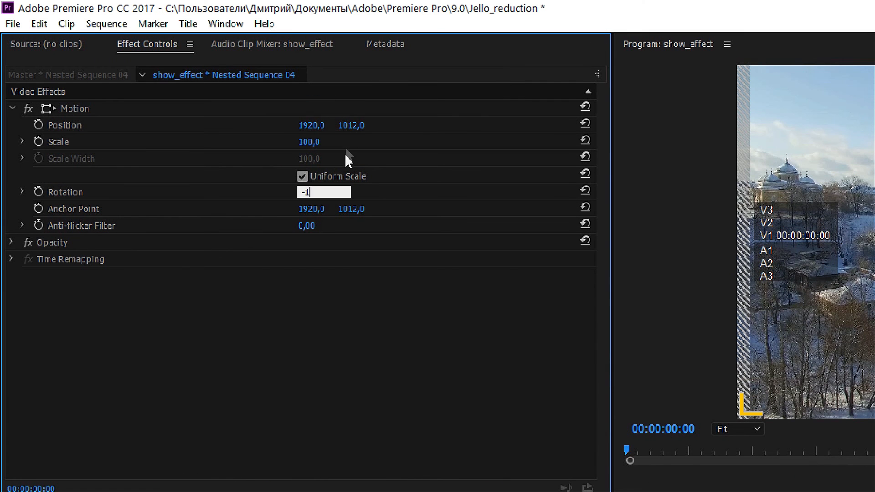
click(297, 142)
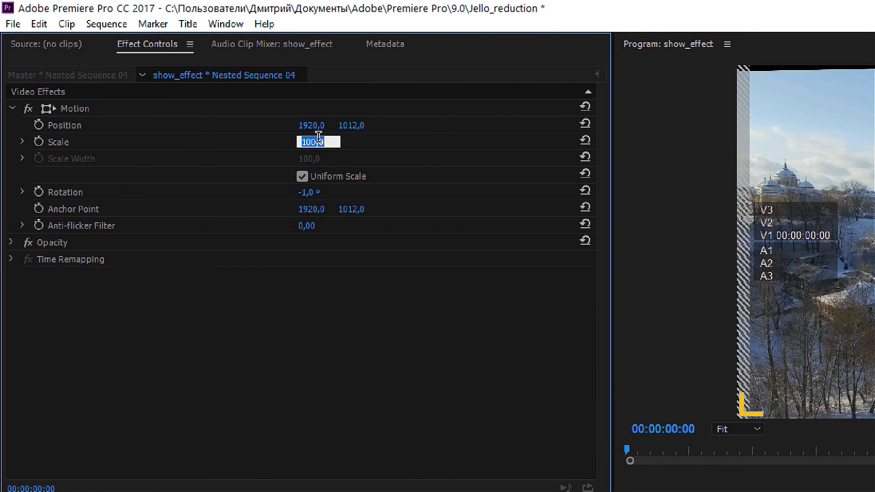
text(103)
key(Return)
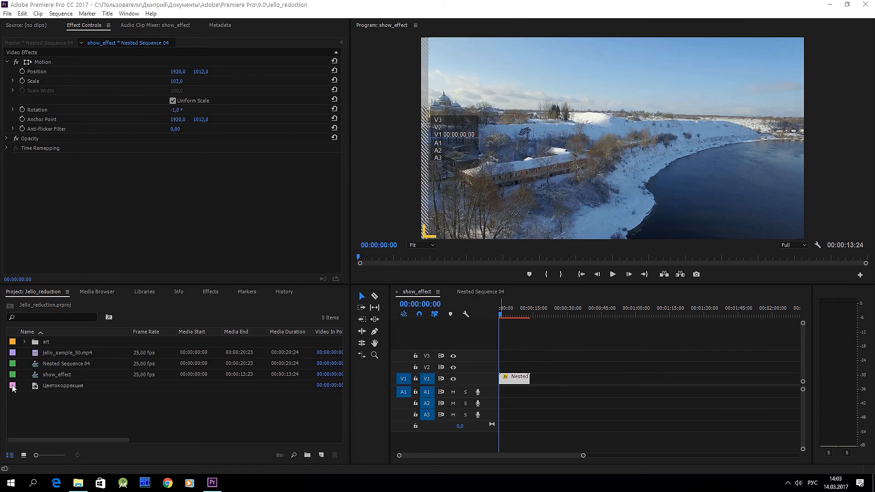
- Place the Цветокоррекция adjustment layer on V2 above the nested sequence and move the playhead into it
click(13, 388)
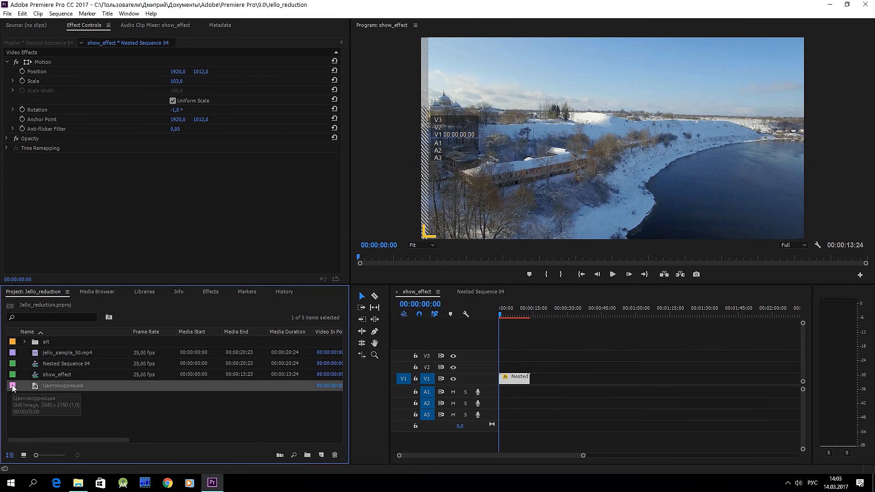
drag(298, 381, 530, 366)
click(513, 365)
click(510, 316)
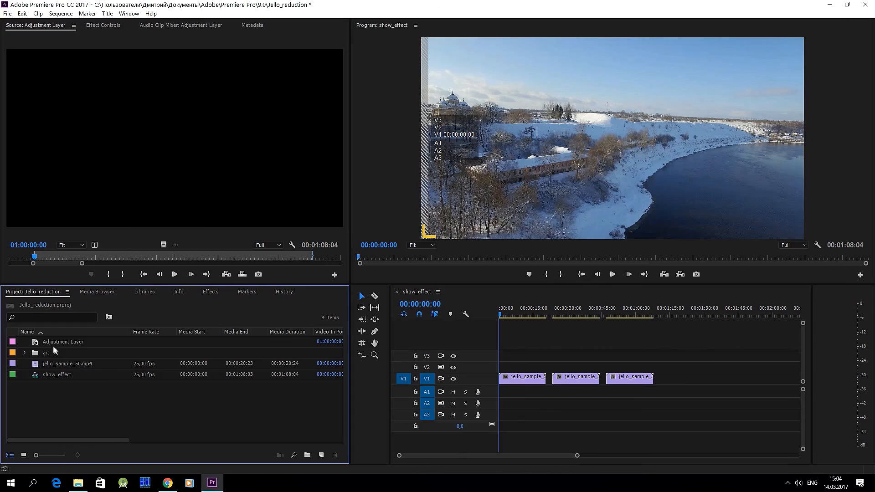
- Place the Adjustment Layer on V2 over all three jello_sample_50.mp4 clips and move the playhead to 00:00:08:15
click(45, 343)
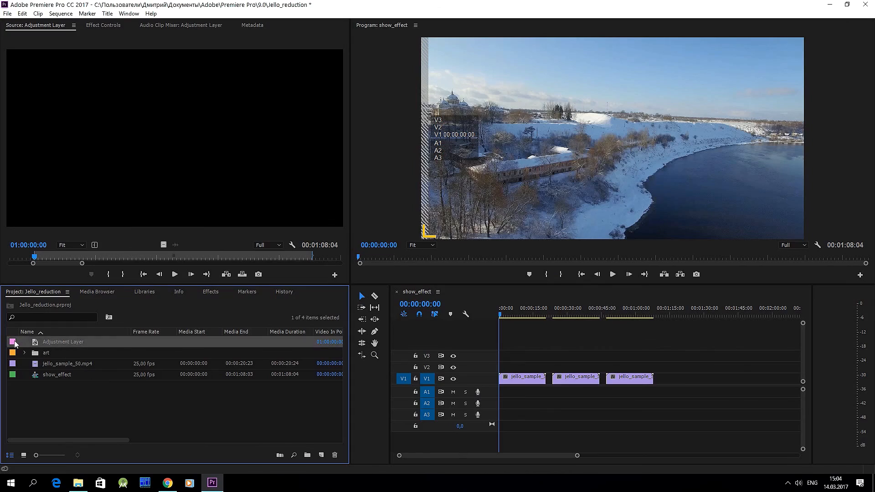
drag(484, 350, 506, 368)
click(519, 314)
- Apply the Warp Stabilizer effect to the adjustment layer on V2 and start its analysis
key(shift+7)
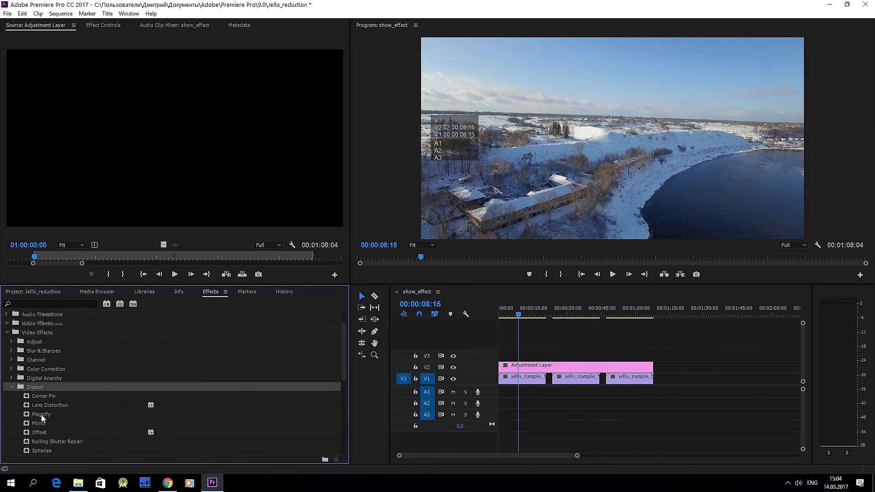
scroll(44, 418, down, 3)
click(53, 416)
drag(505, 407, 564, 369)
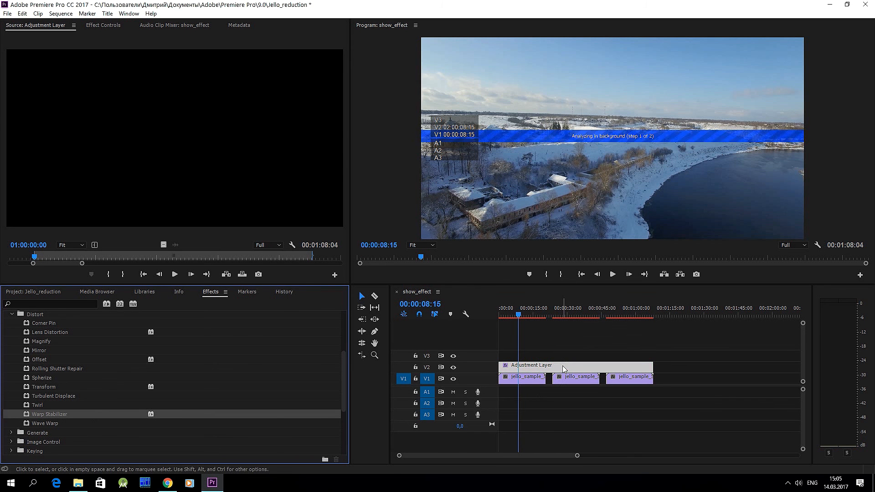
click(86, 26)
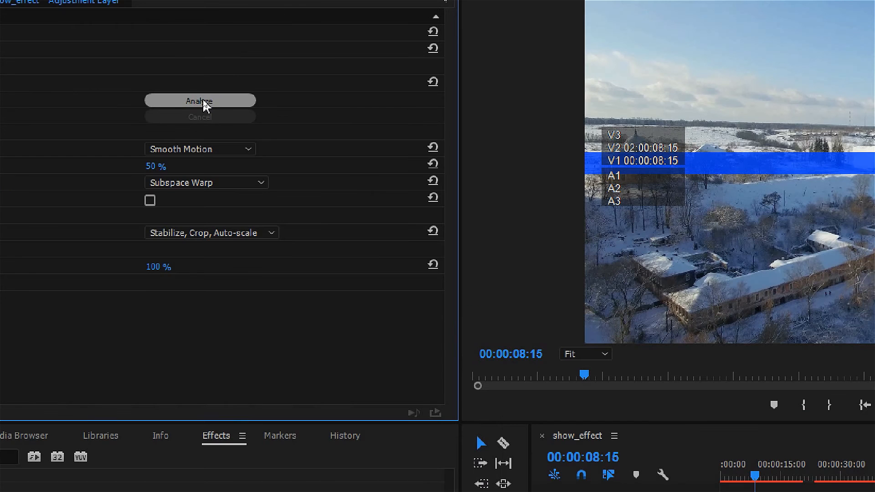
click(203, 101)
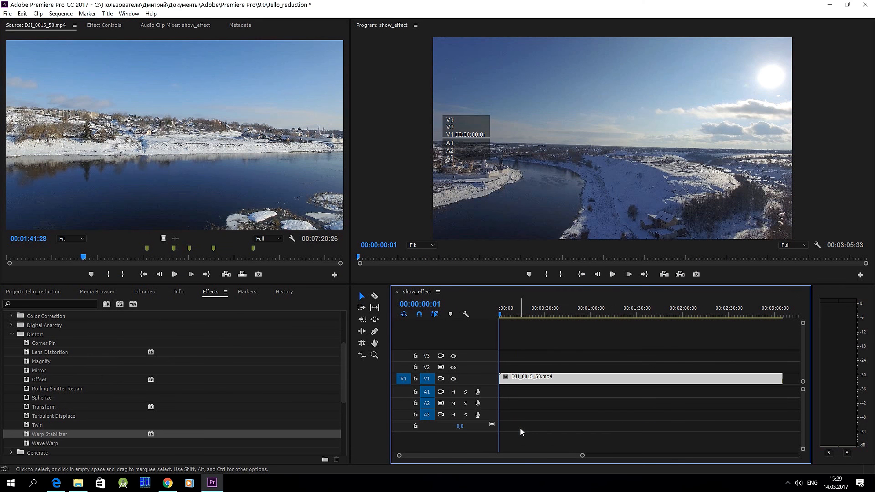
- Split the DJI_0015_50.mp4 clip on V1 at six points, separating three unwanted stretches from the parts to keep
click(374, 296)
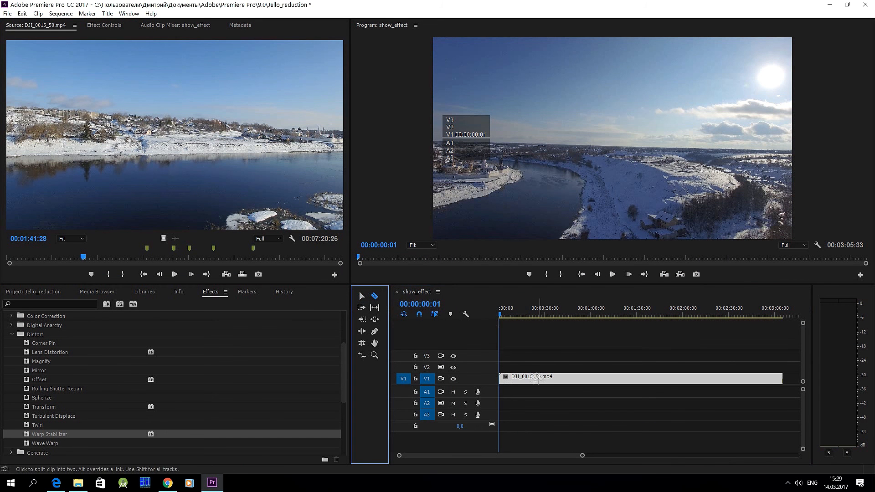
click(509, 378)
click(574, 379)
click(581, 378)
click(653, 379)
click(681, 378)
click(742, 379)
- Delete the three unwanted sections of the split DJI_0015_50.mp4 clip from V1
click(362, 295)
click(548, 382)
key(Delete)
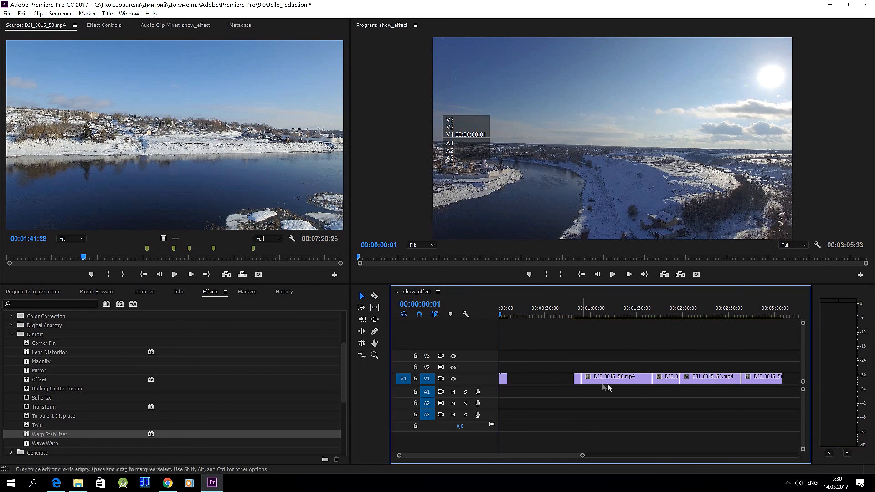
click(603, 382)
key(Delete)
click(697, 382)
key(Delete)
- Close the gaps on V1 by moving the remaining DJI_0015_50.mp4 pieces directly behind one another
drag(578, 378, 511, 379)
drag(657, 379, 533, 383)
drag(762, 380, 562, 391)
- Apply the Warp Stabilizer effect to the shortened DJI_0015_50.mp4 footage on V1
double_click(47, 435)
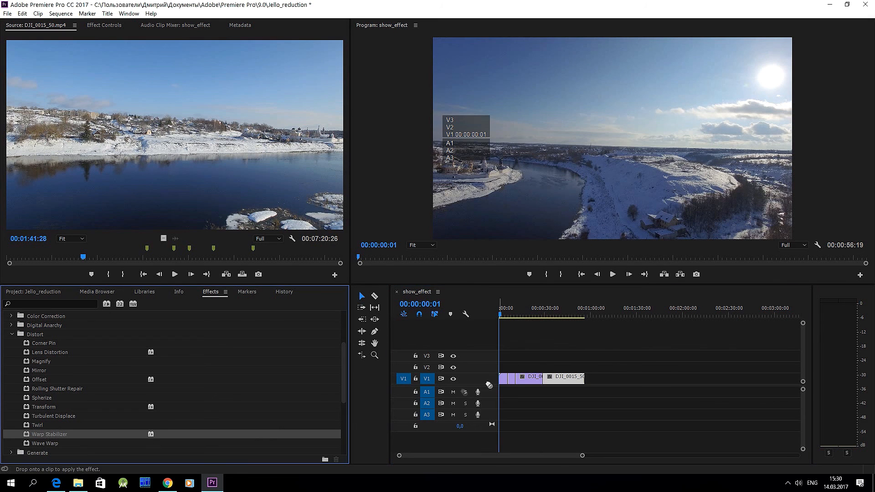